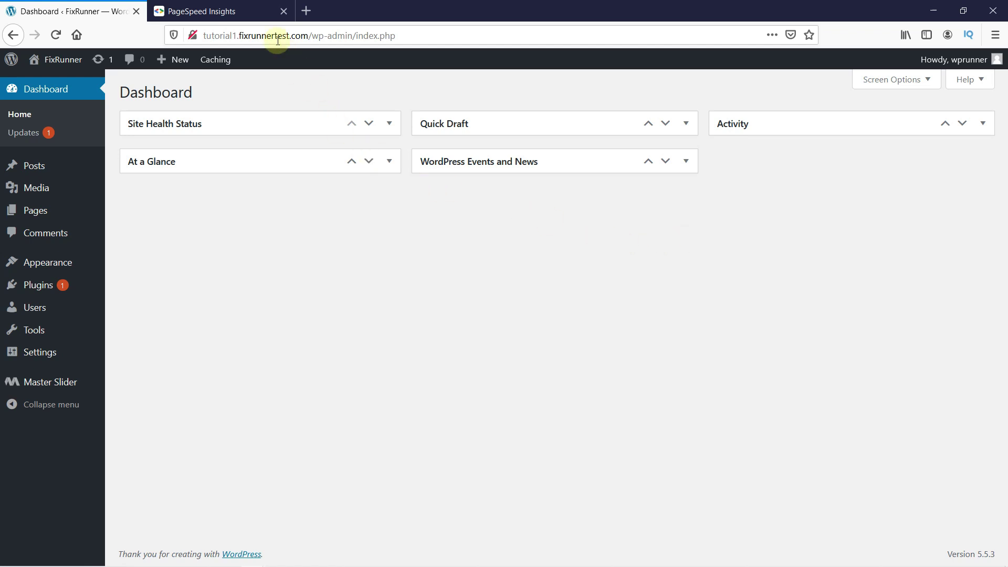
pyautogui.click(239, 17)
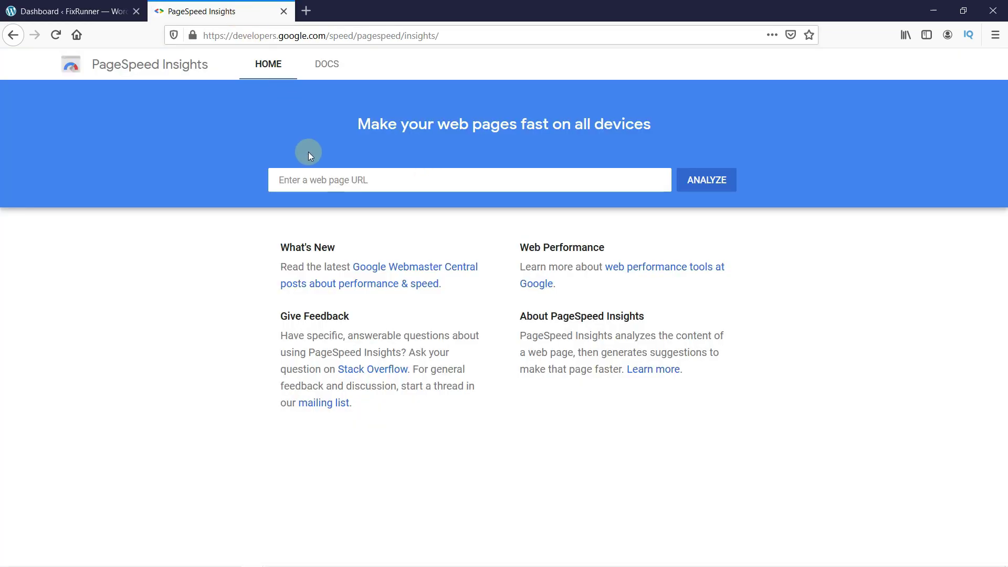
pyautogui.click(317, 180)
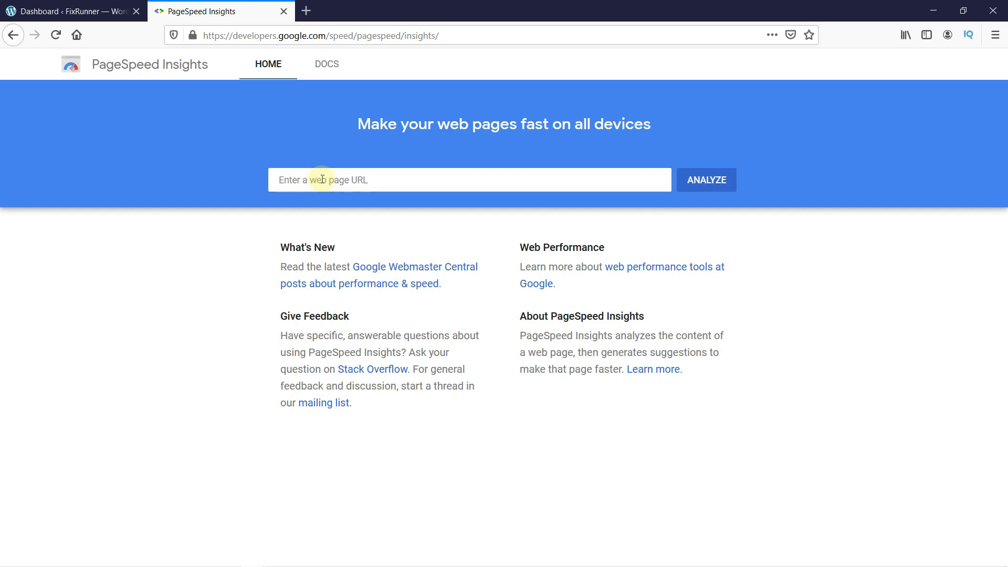
pyautogui.write('http://tutorial1.fixrunnertest.com/')
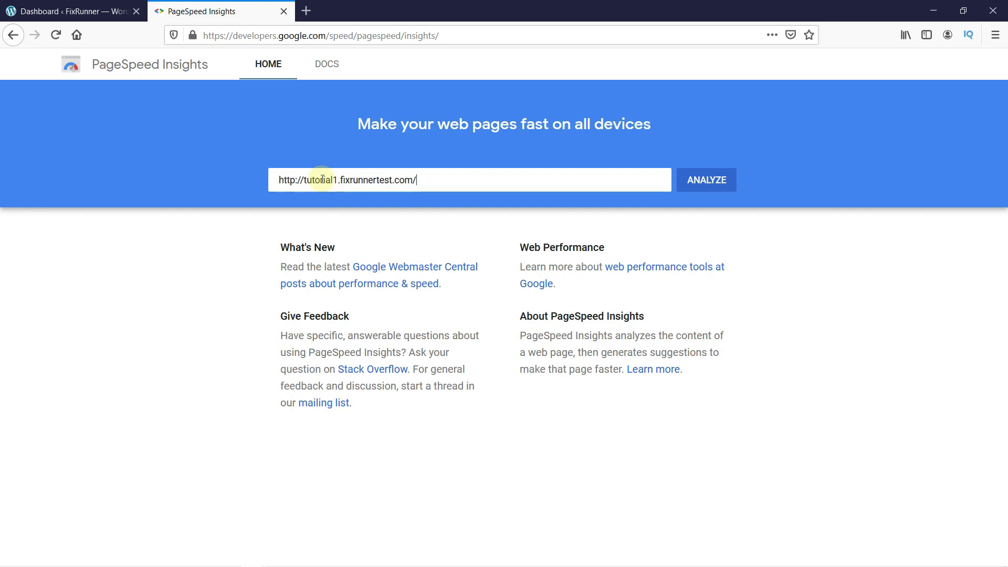
pyautogui.click(689, 190)
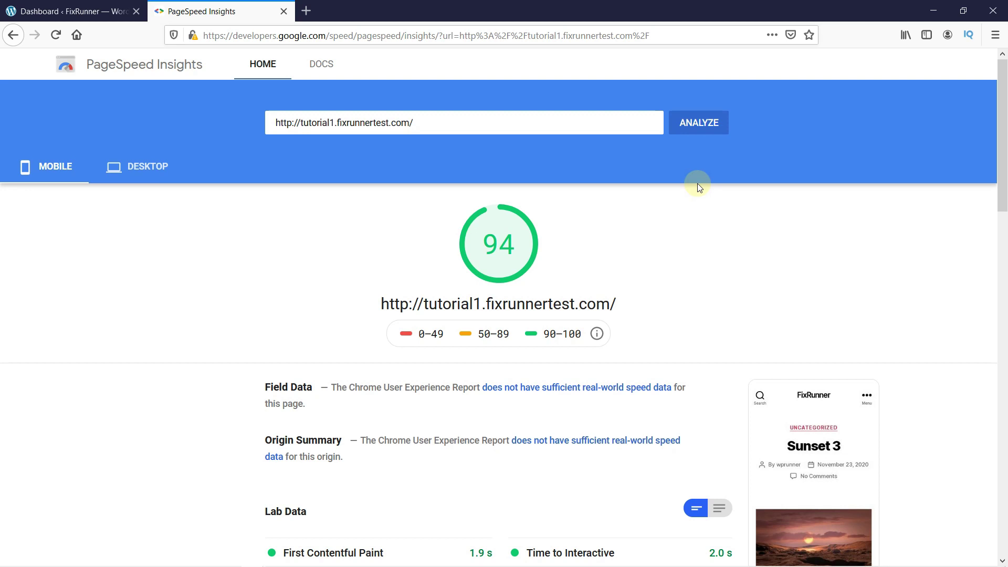
# Step: Expand 'Eliminate render-blocking resources' to list four blocking CSS files, twentytwenty/style.css saving 930 ms
pyautogui.scroll(-5, 697, 184)
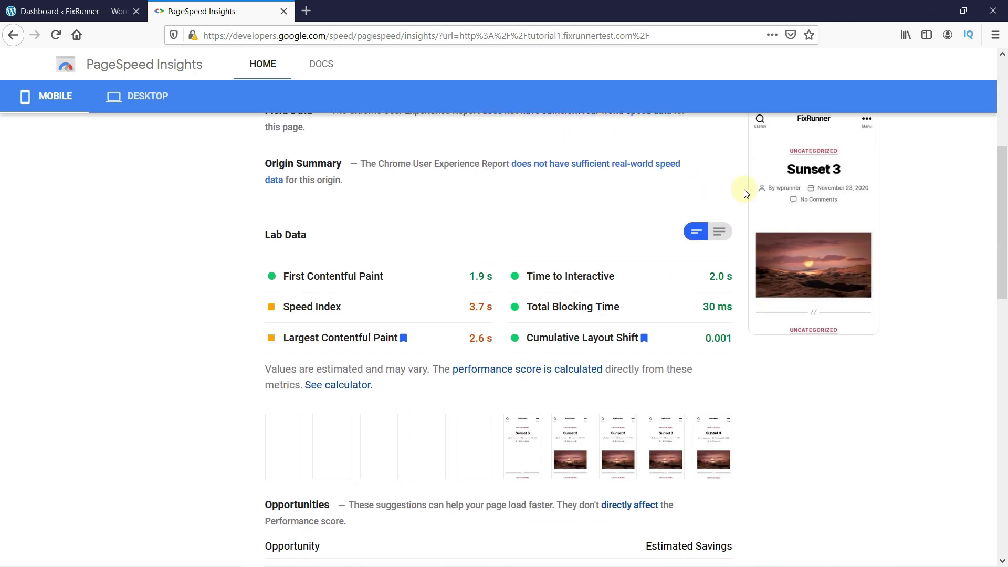
pyautogui.scroll(-1, 743, 194)
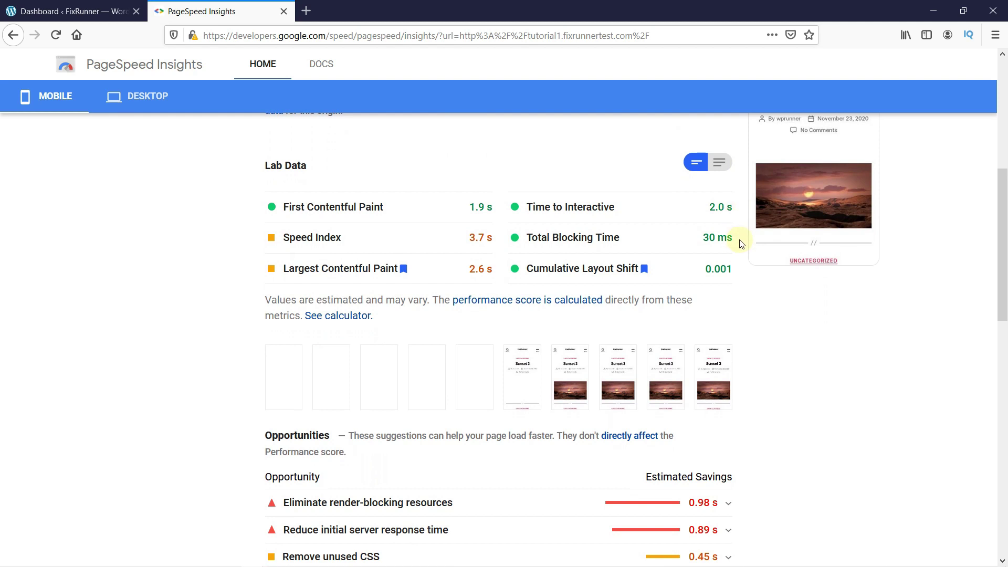
pyautogui.scroll(-2, 743, 241)
pyautogui.scroll(-2, 743, 234)
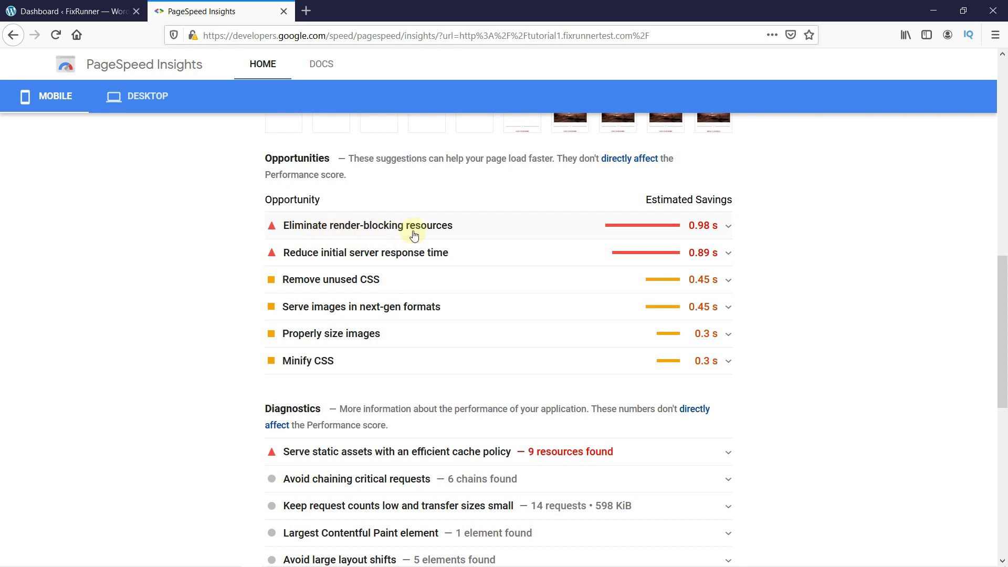
pyautogui.click(512, 227)
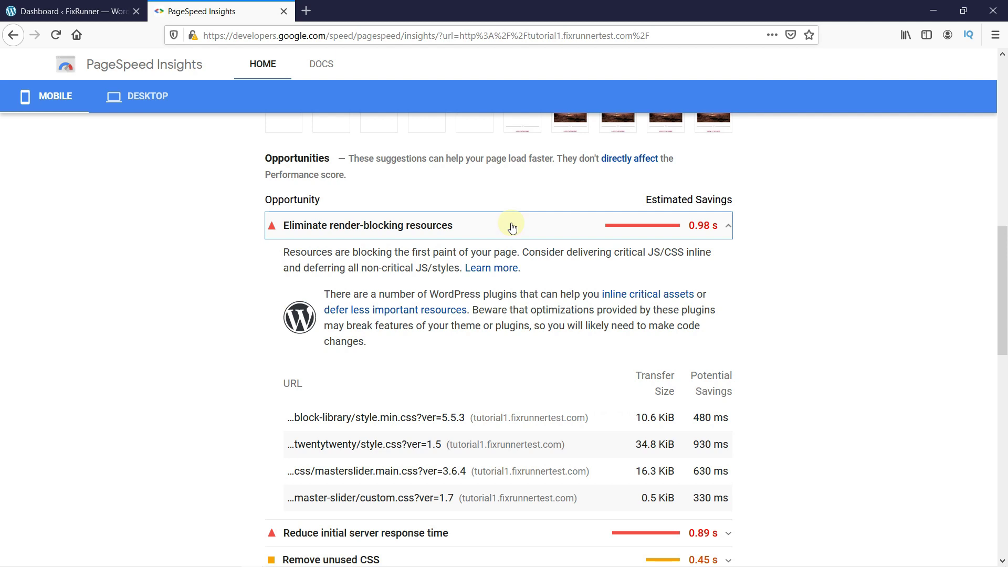
pyautogui.scroll(-1, 540, 234)
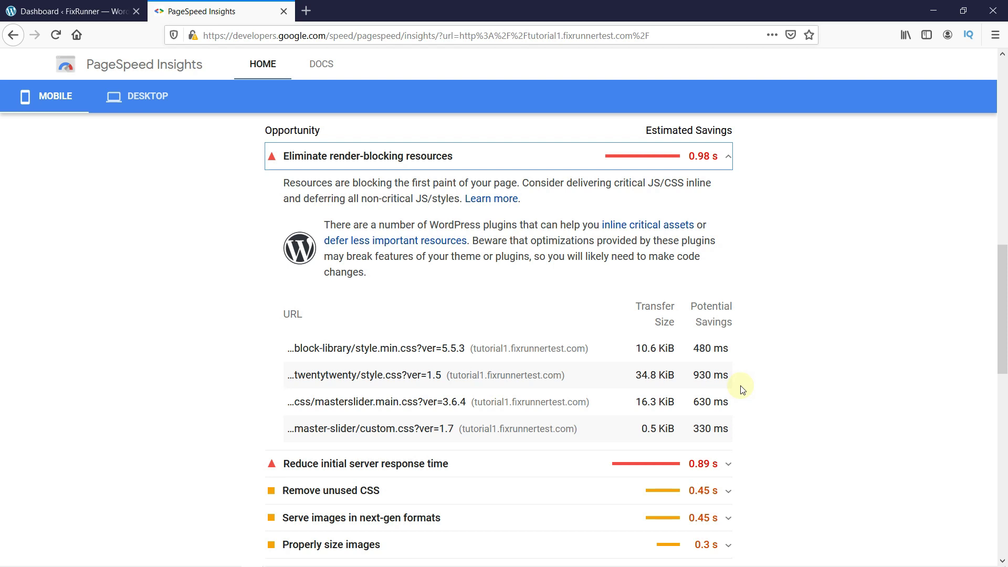
# Step: Search the plugin directory for 'w3 total cache', then install and activate W3 Total Cache
pyautogui.click(86, 18)
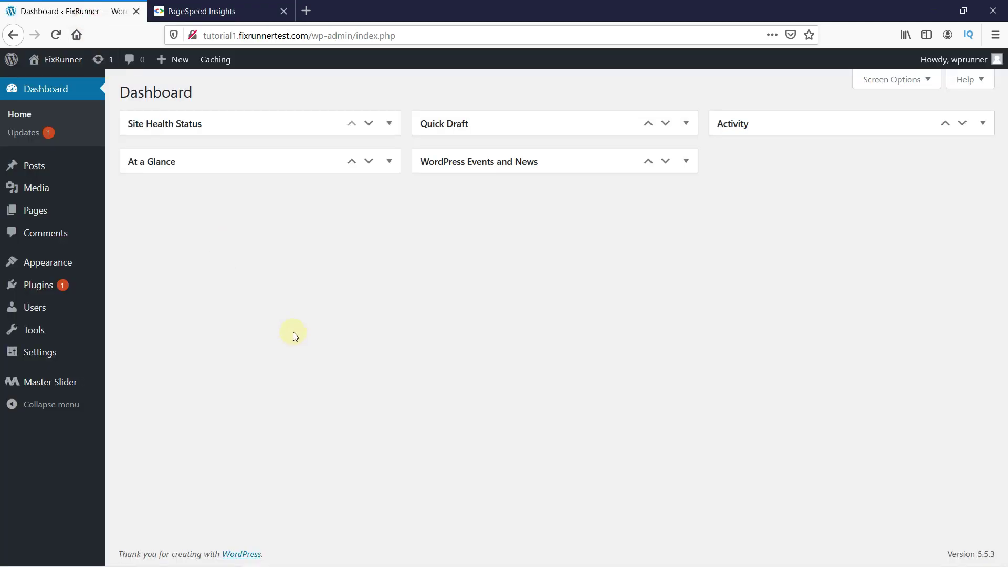
pyautogui.moveTo(89, 293)
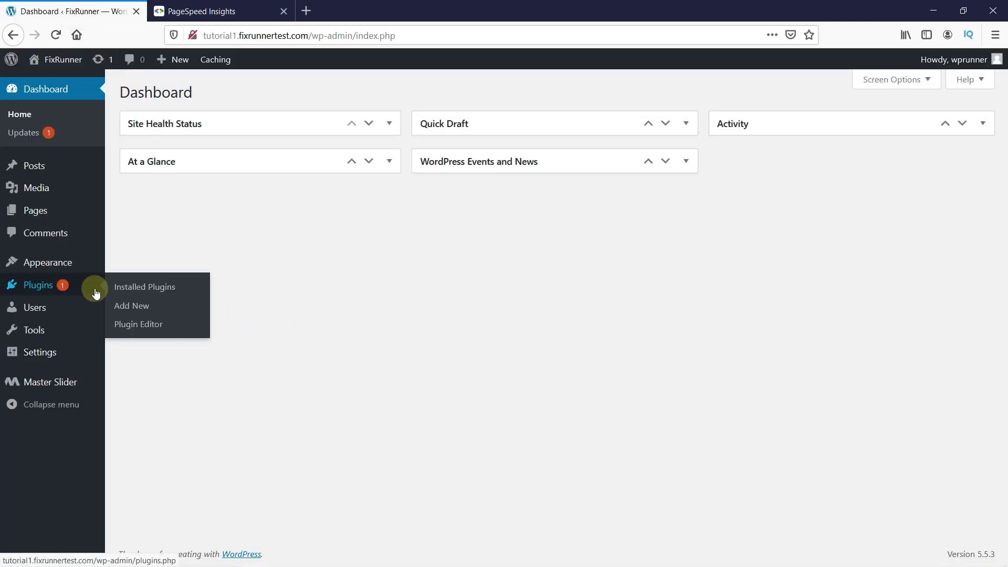
pyautogui.click(120, 308)
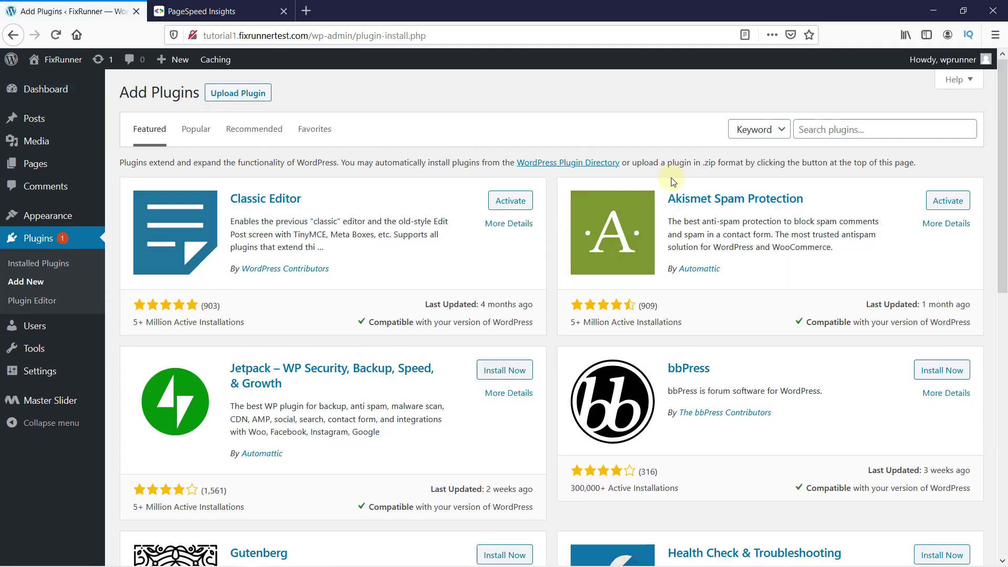
pyautogui.click(825, 127)
pyautogui.write('w3 t')
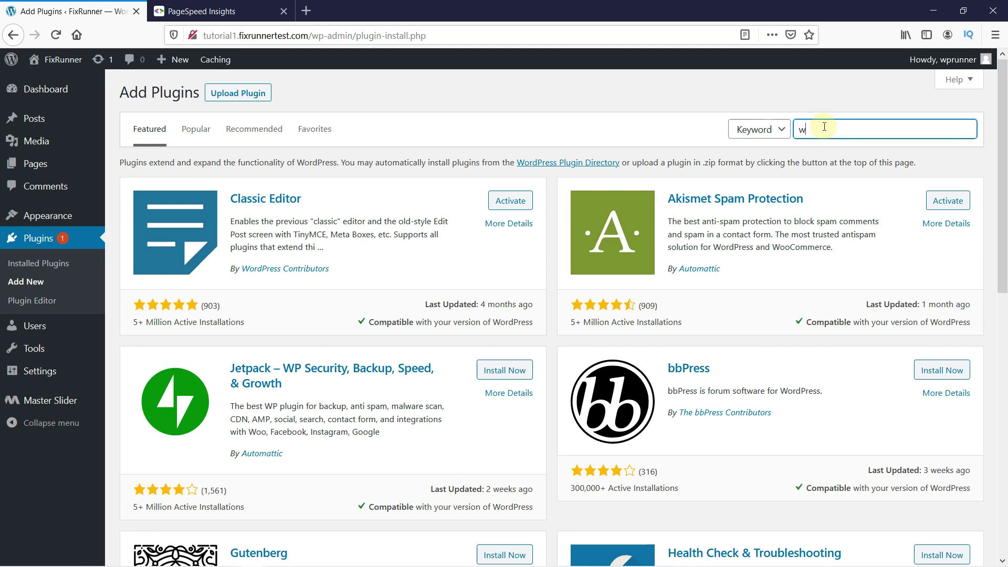
pyautogui.write('otal cache')
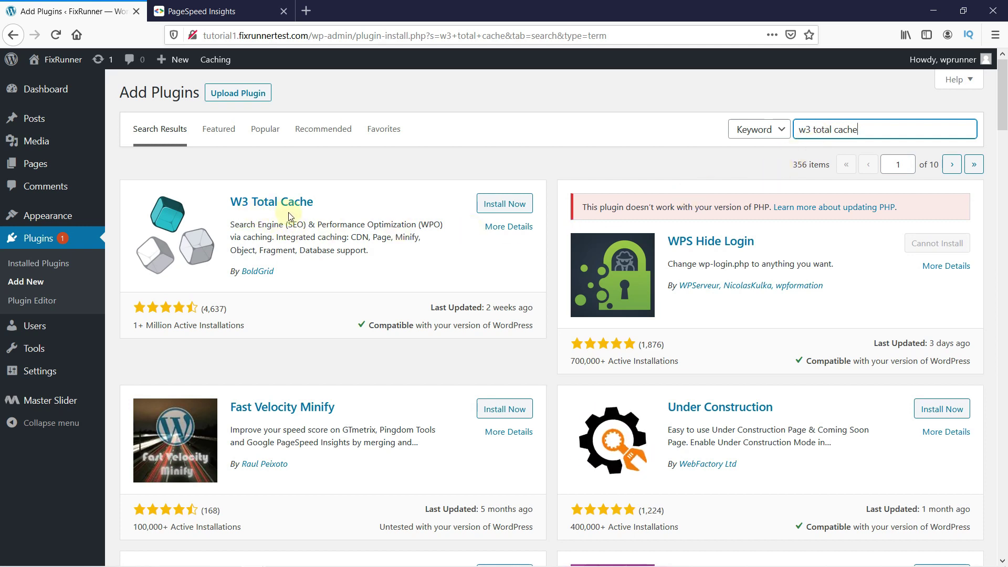
pyautogui.click(480, 206)
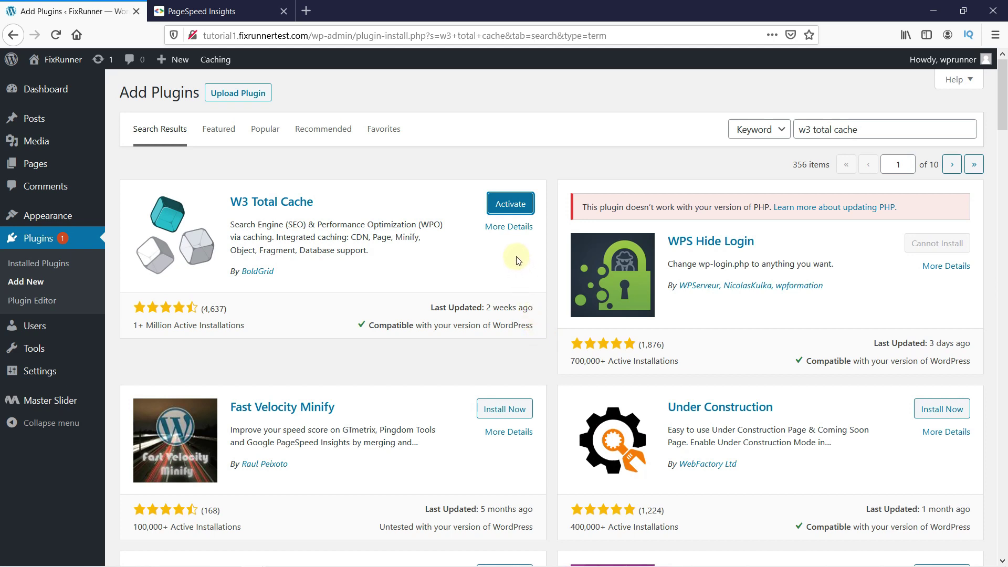
pyautogui.click(511, 204)
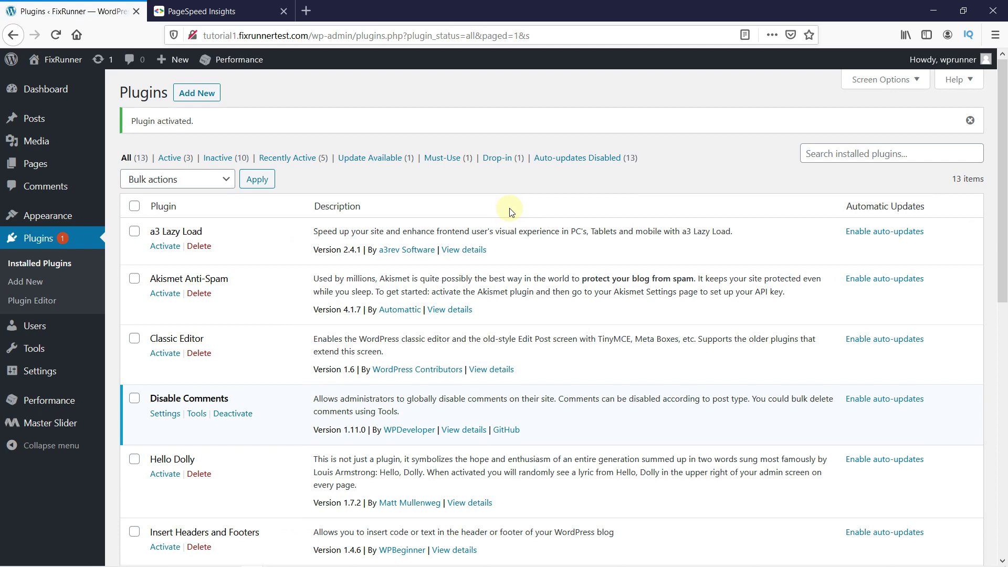
# Step: Enable Minify in Manual mode under Performance > General Settings and save all settings
pyautogui.moveTo(47, 400)
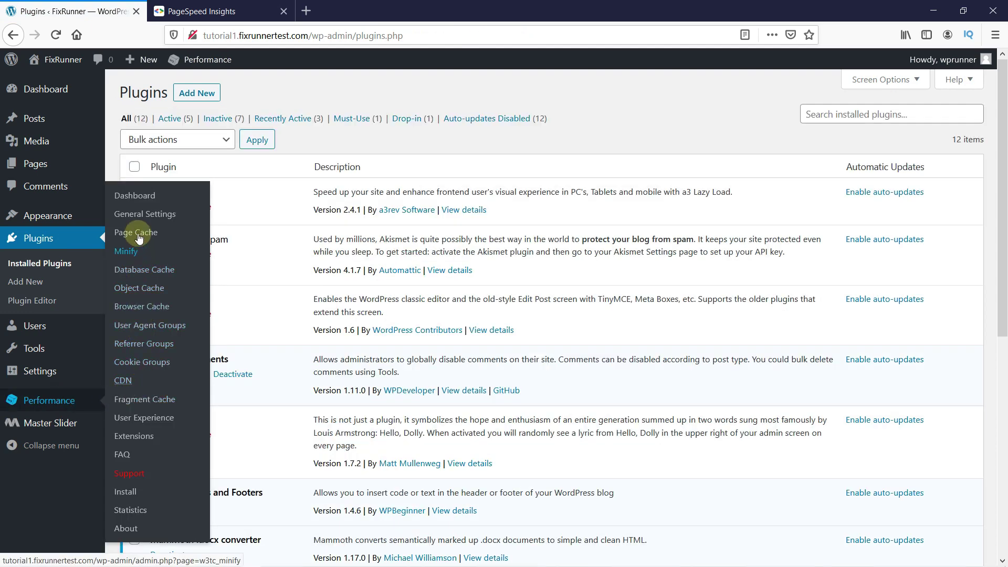
pyautogui.click(135, 215)
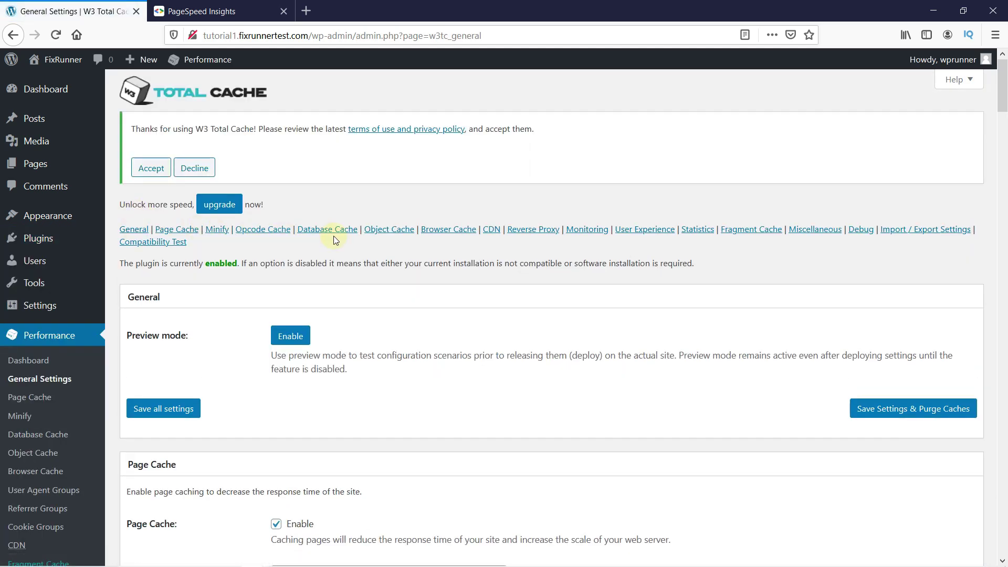
pyautogui.scroll(-3, 338, 239)
pyautogui.scroll(-6, 508, 270)
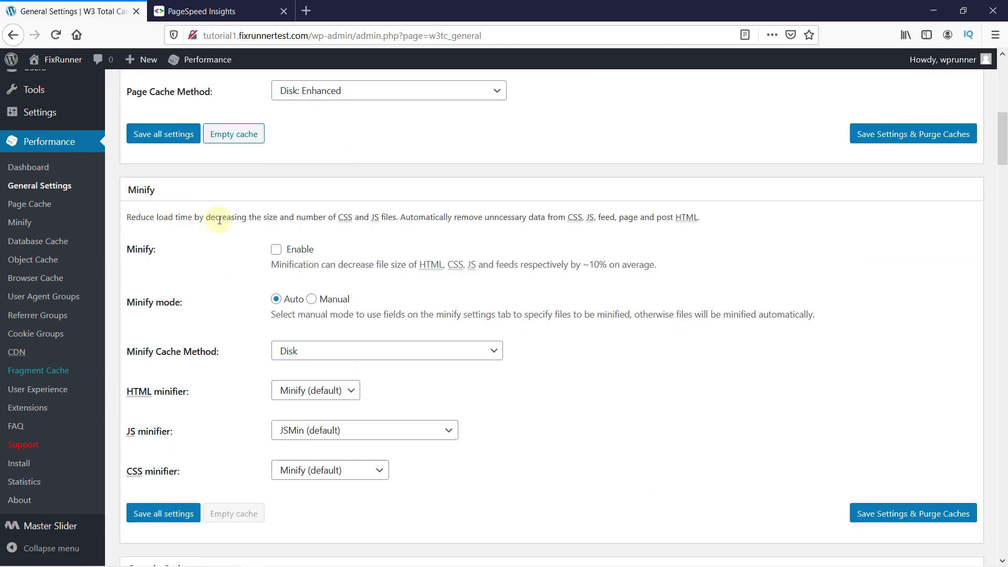
pyautogui.click(276, 250)
pyautogui.click(311, 299)
pyautogui.click(169, 515)
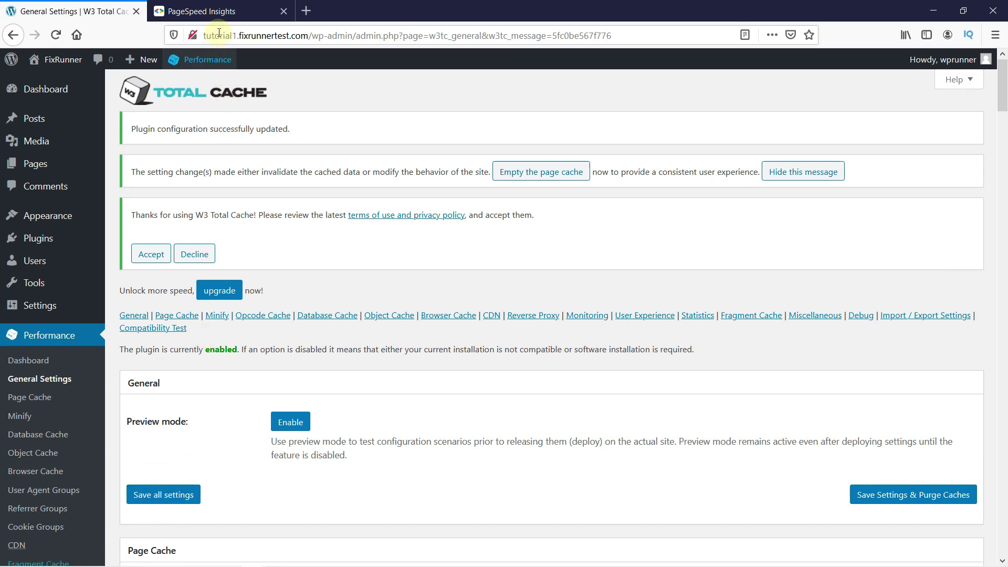
# Step: Copy the link address of the blocking twentytwenty/style.css file from PageSpeed Insights
pyautogui.click(220, 15)
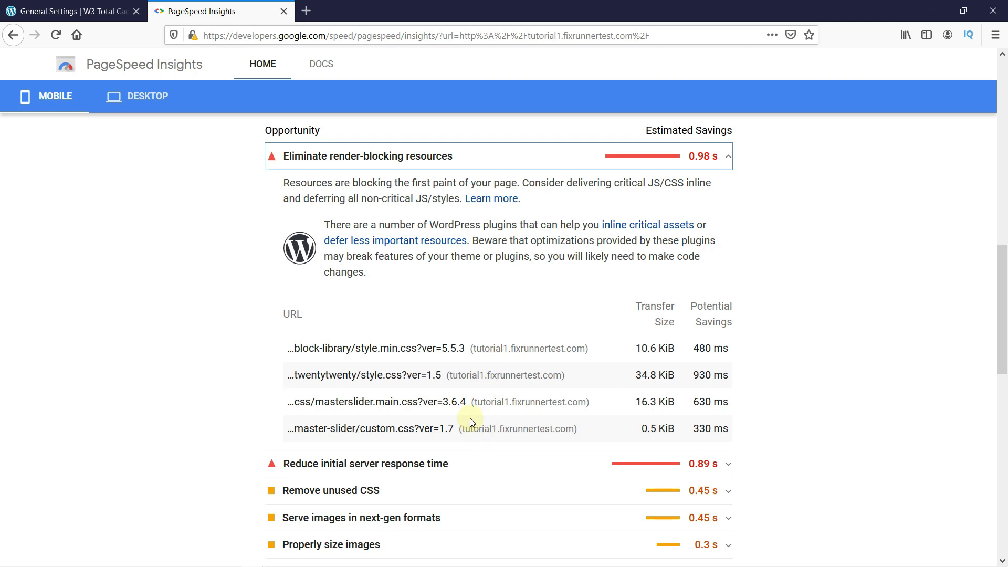
pyautogui.rightClick(419, 378)
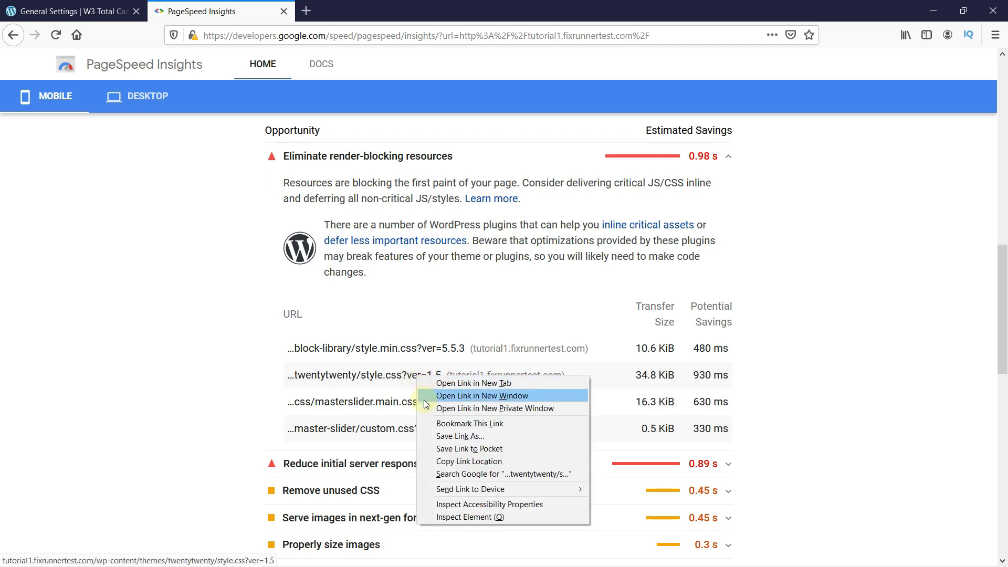
pyautogui.click(432, 461)
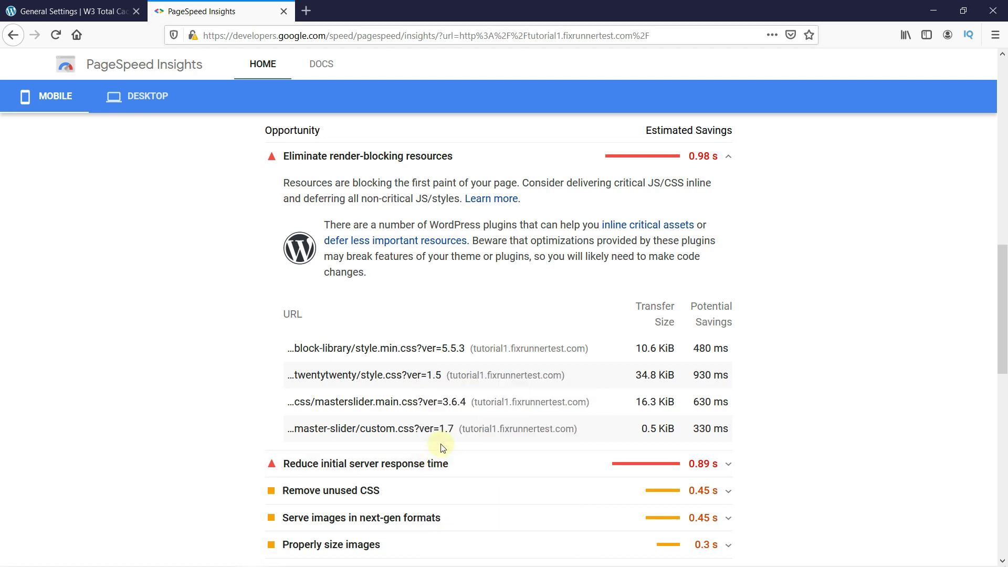
pyautogui.click(68, 6)
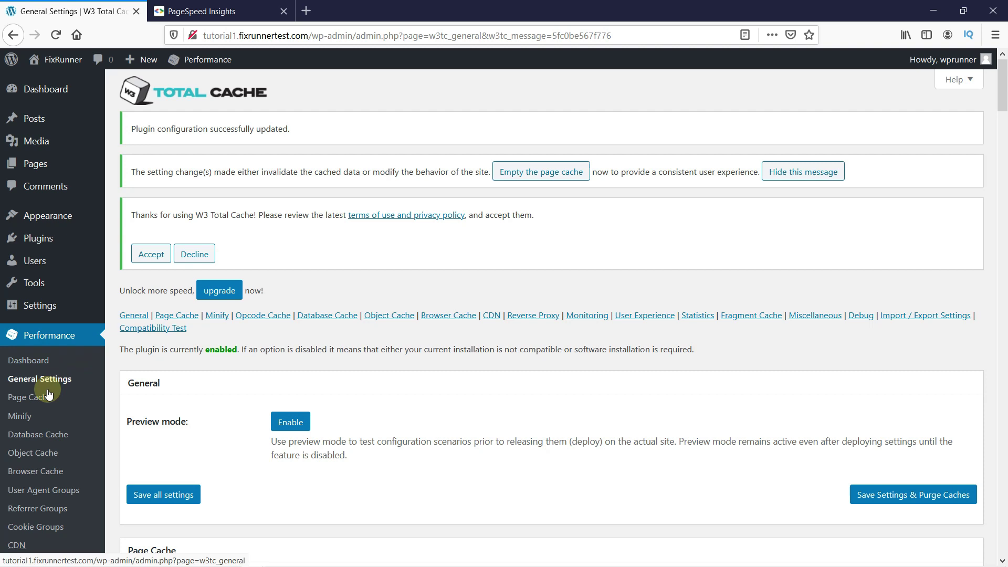
# Step: Add the copied style.css URL as a Minify CSS style sheet and save with caches purged
pyautogui.click(28, 417)
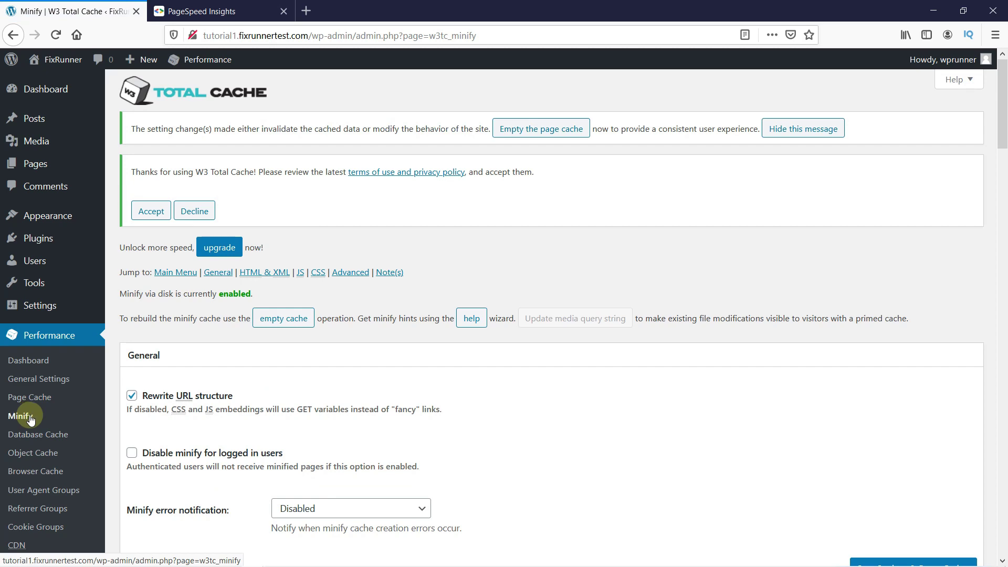
pyautogui.scroll(-2, 609, 399)
pyautogui.scroll(-15, 610, 399)
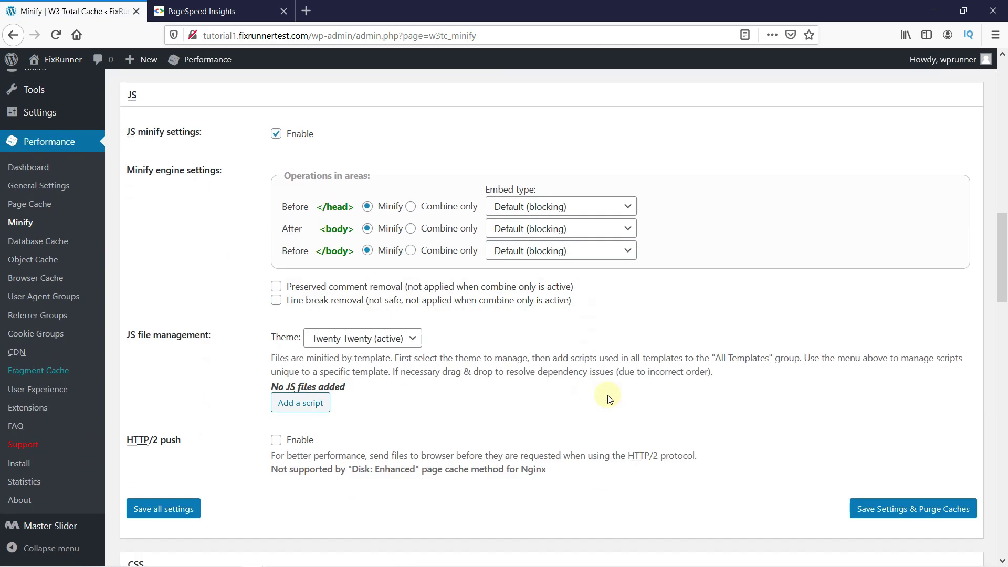
pyautogui.scroll(-8, 607, 398)
pyautogui.scroll(-1, 608, 399)
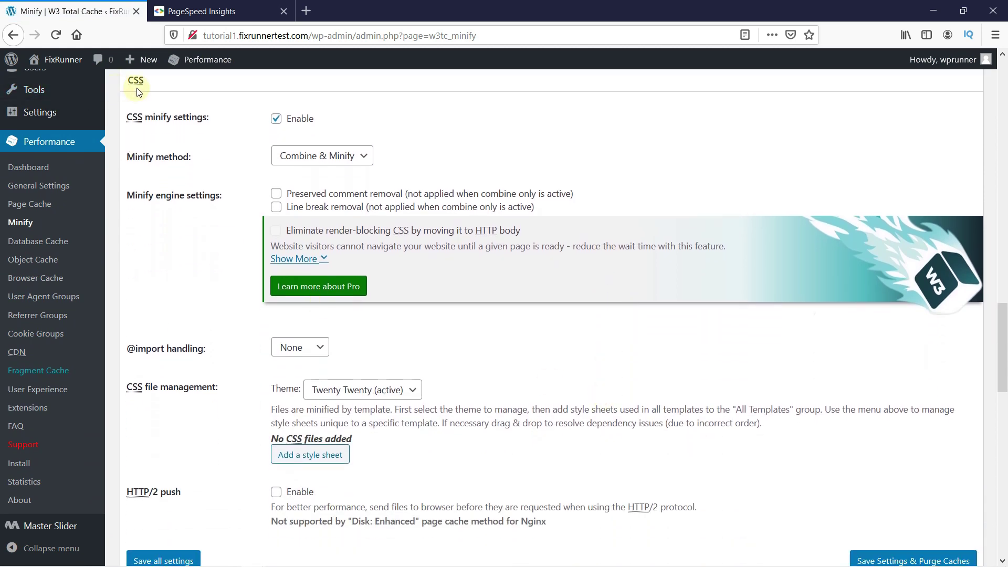
pyautogui.press('Tab')
pyautogui.click(291, 456)
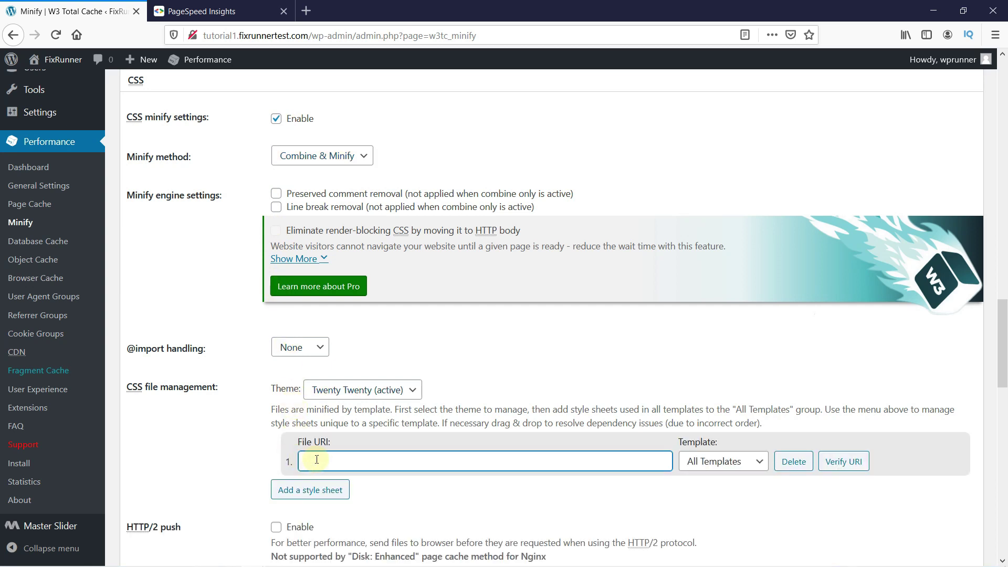
pyautogui.hotkey('ctrl', 'v')
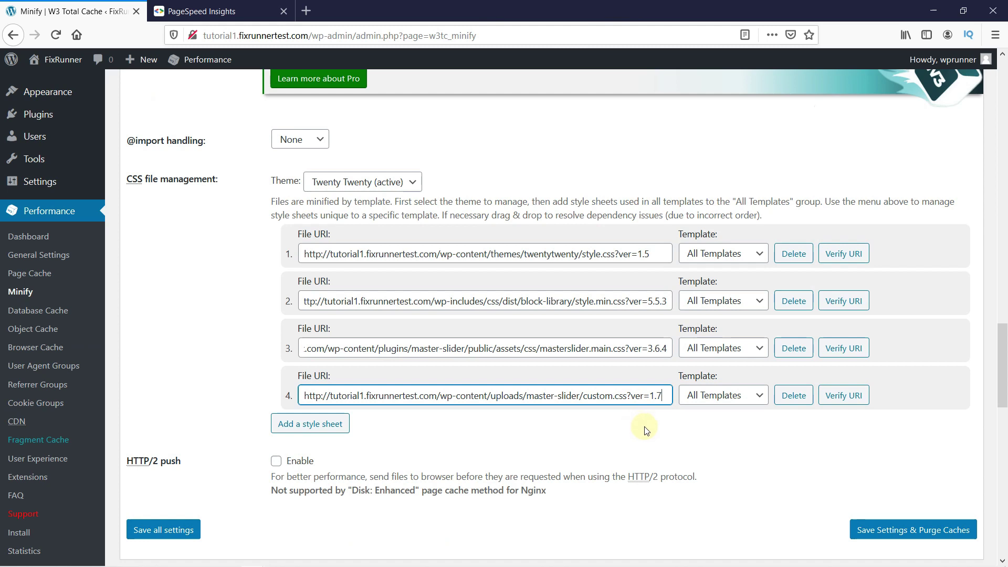
pyautogui.click(911, 533)
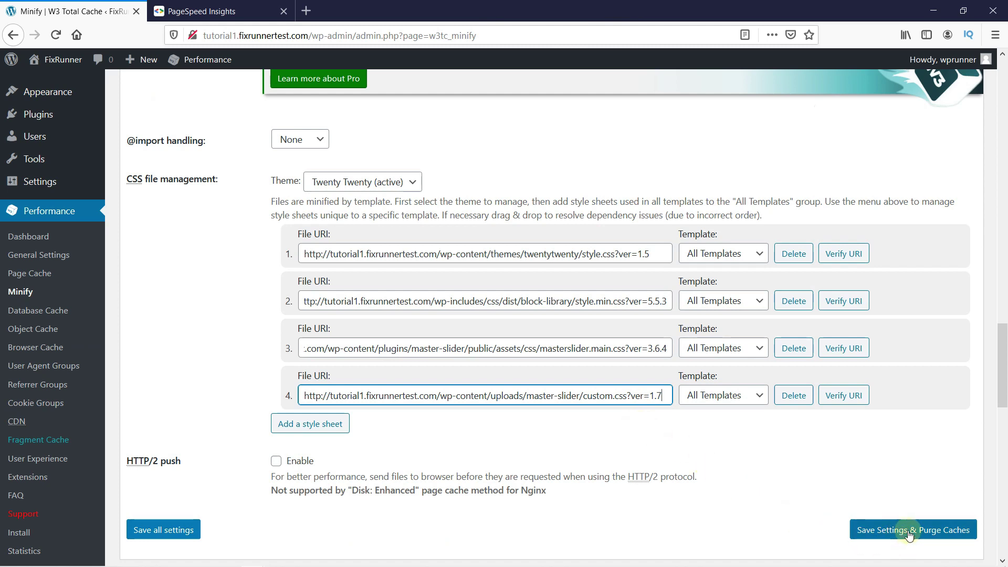
pyautogui.click(911, 533)
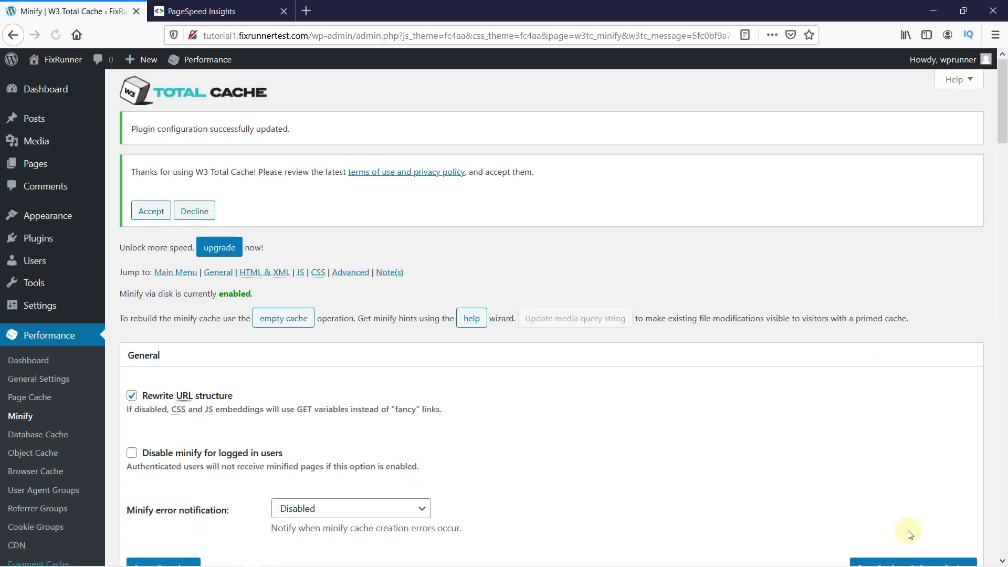
# Step: Set the JS embed type before </head> to Non-blocking using "async" and add a script entry
pyautogui.click(300, 272)
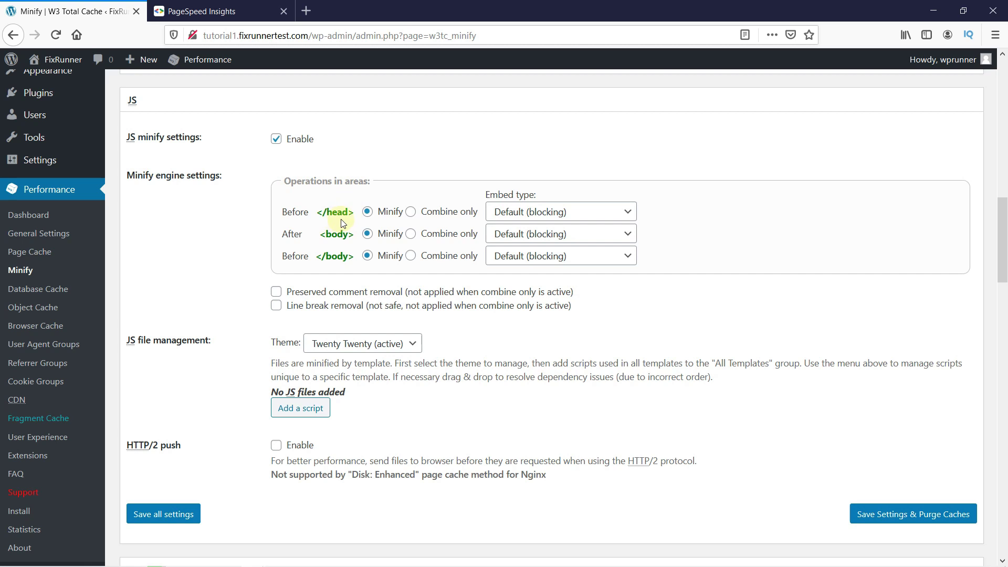
pyautogui.click(499, 218)
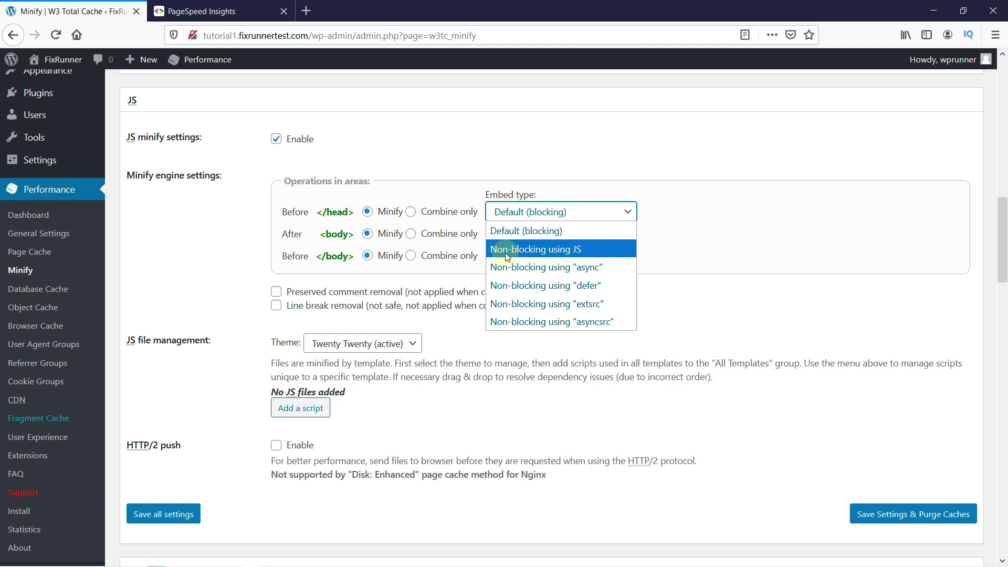
pyautogui.click(547, 268)
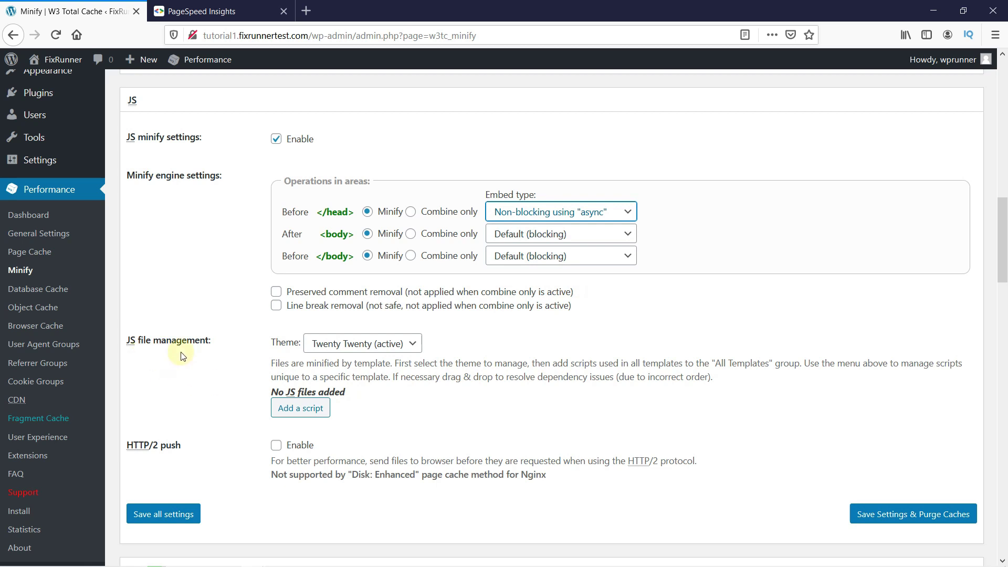
pyautogui.click(291, 414)
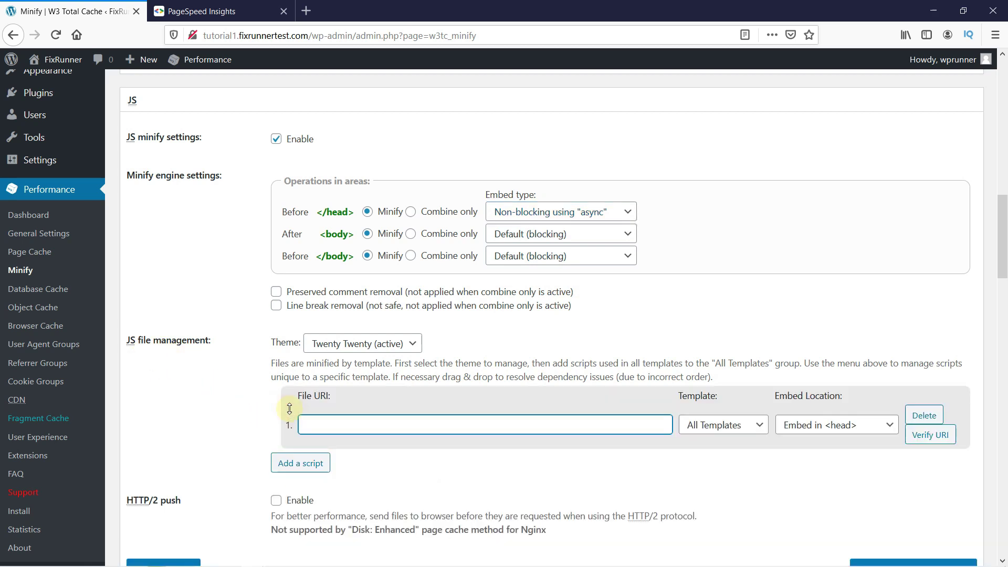
pyautogui.scroll(-2, 289, 409)
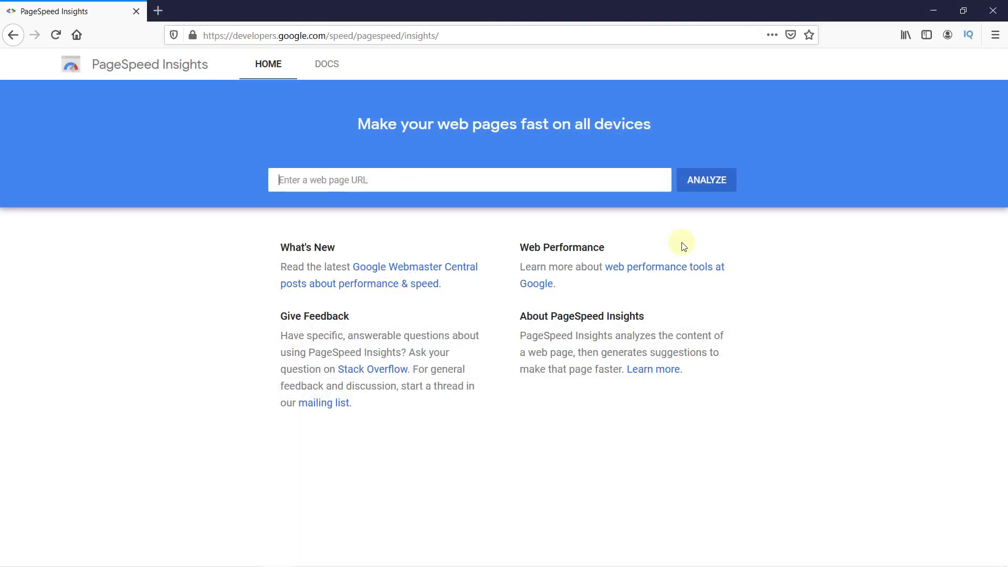
pyautogui.click(347, 181)
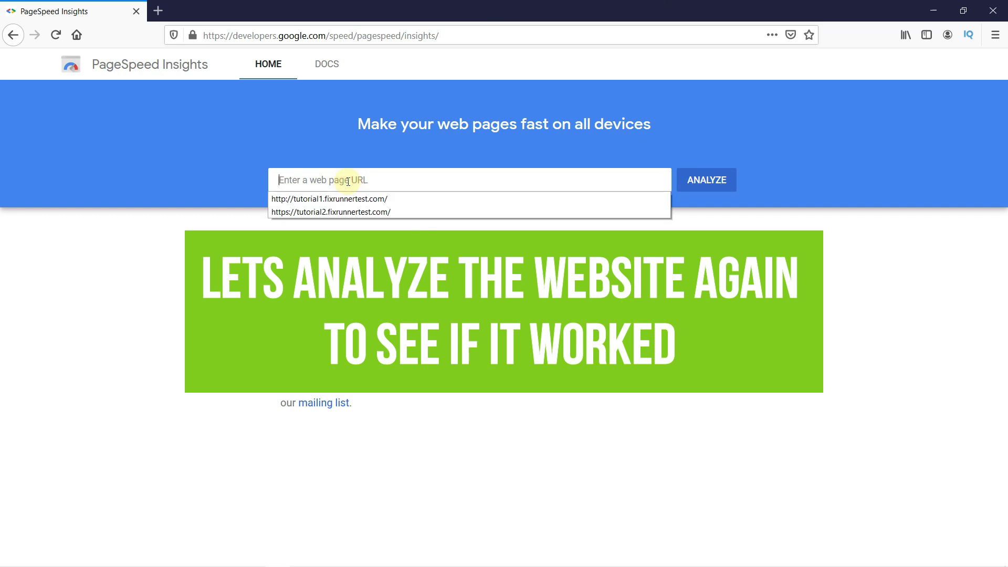
pyautogui.press('Down')
pyautogui.press('Return')
pyautogui.click(693, 190)
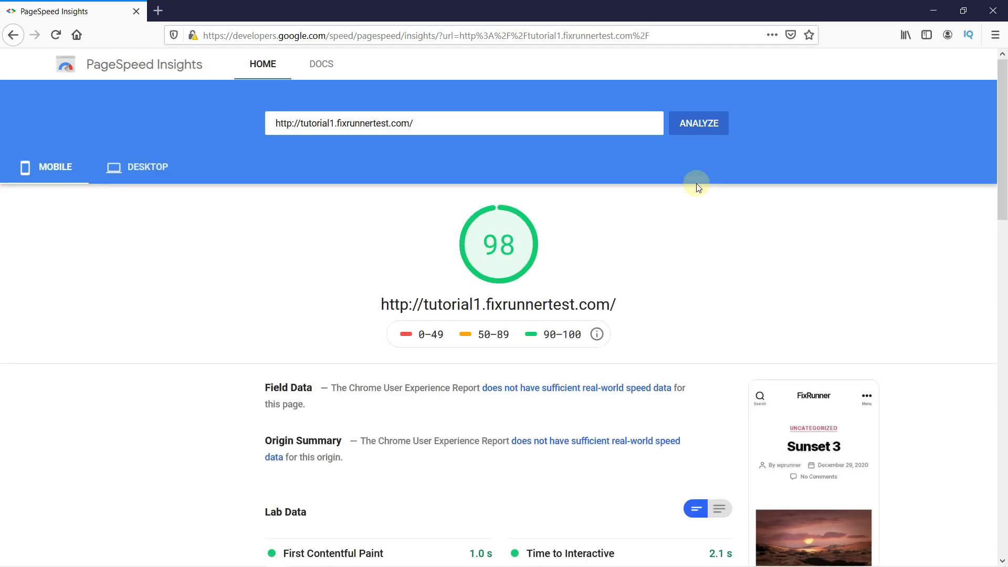
pyautogui.scroll(-10, 725, 213)
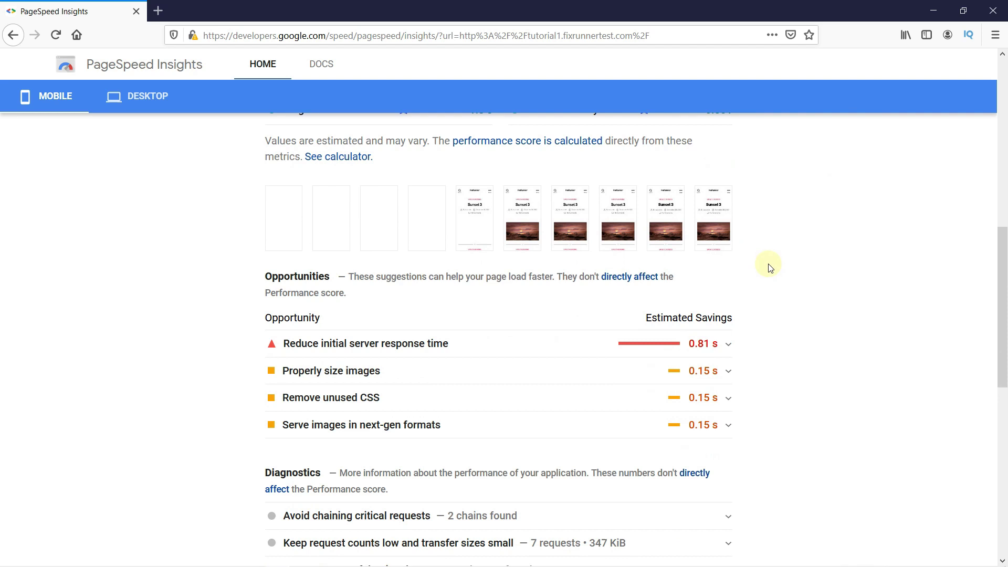
pyautogui.scroll(-2, 769, 268)
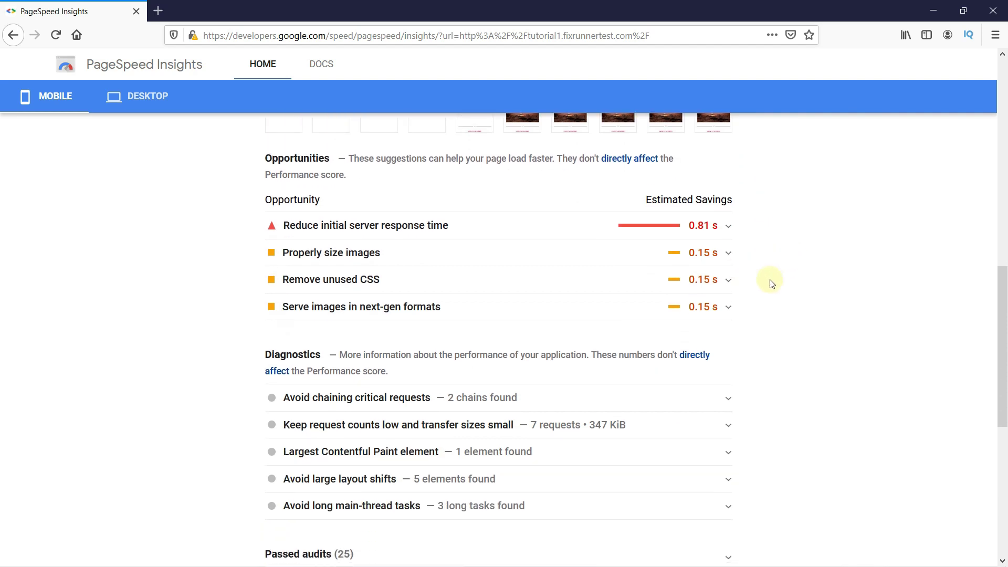